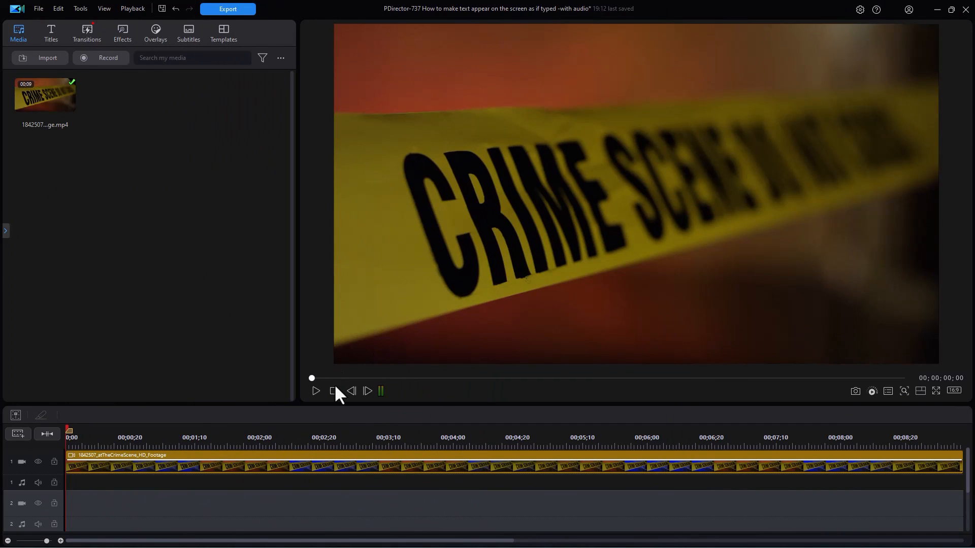
# Step: Preview the crime-scene footage briefly to check the starting point
pyautogui.click(314, 390)
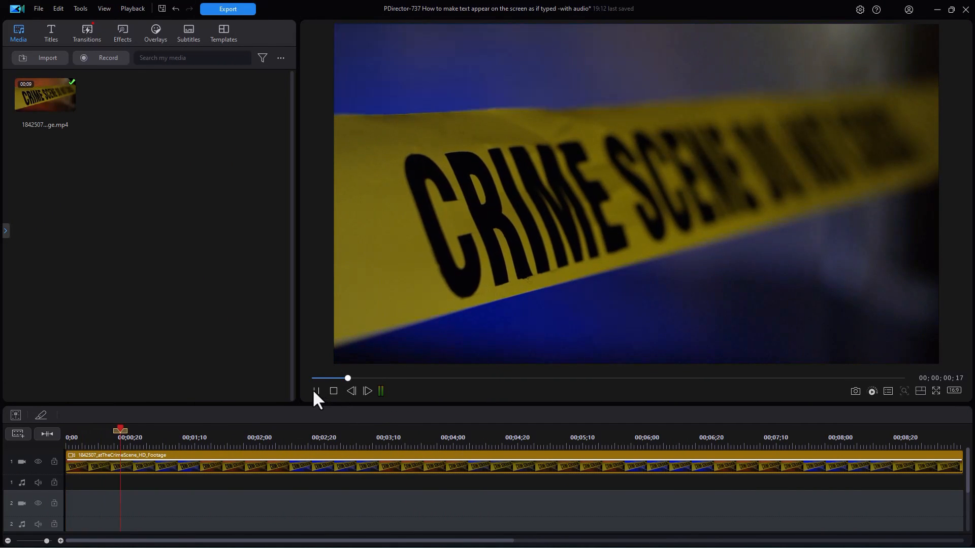
pyautogui.click(315, 391)
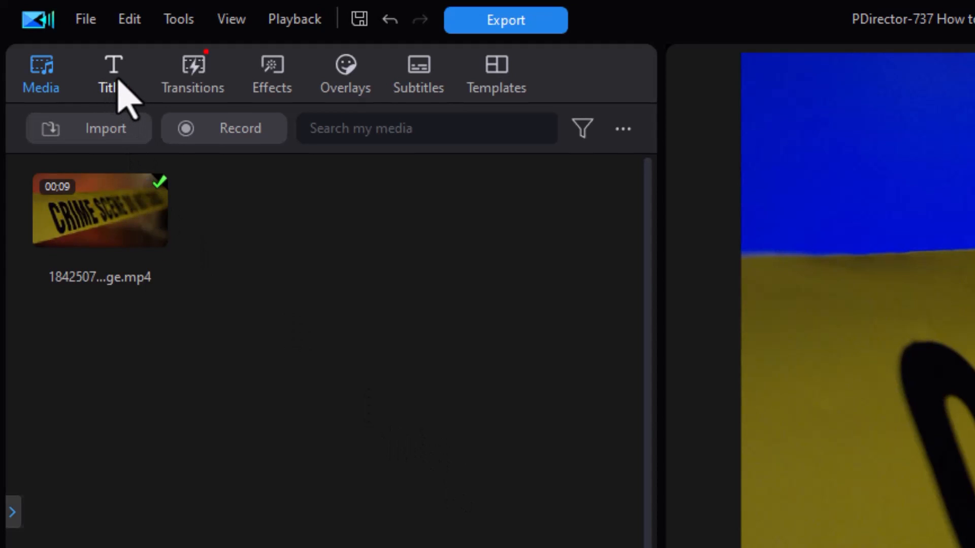
# Step: Add the Default title template onto video track 2 near the start of the footage
pyautogui.click(115, 67)
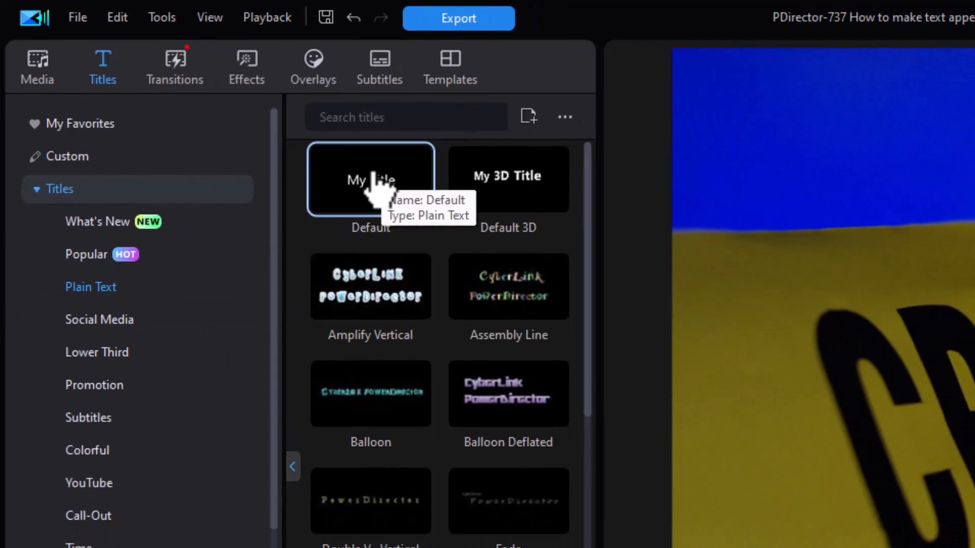
pyautogui.moveTo(427, 213)
pyautogui.mouseDown()
pyautogui.moveTo(107, 453)
pyautogui.moveTo(130, 542)
pyautogui.mouseUp()
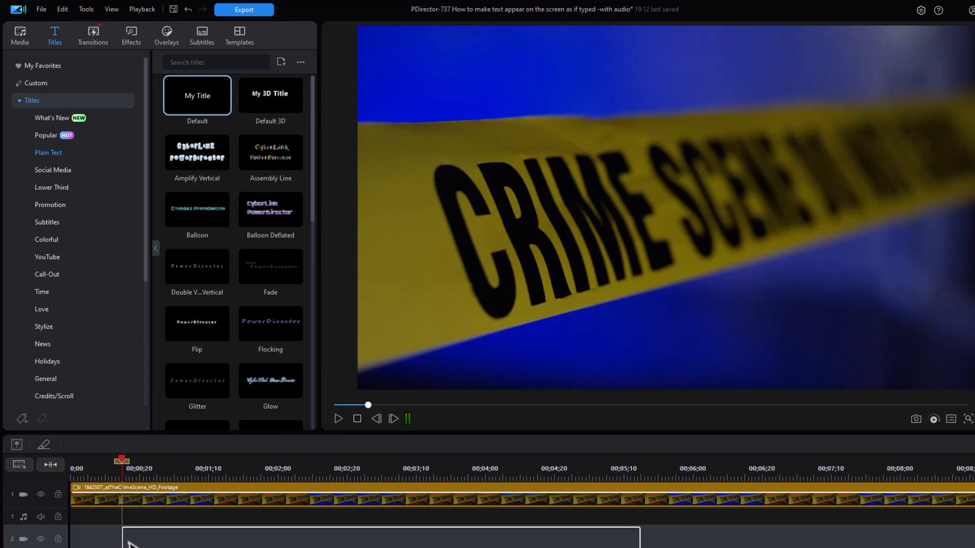
pyautogui.moveTo(130, 543); pyautogui.dragTo(129, 542)
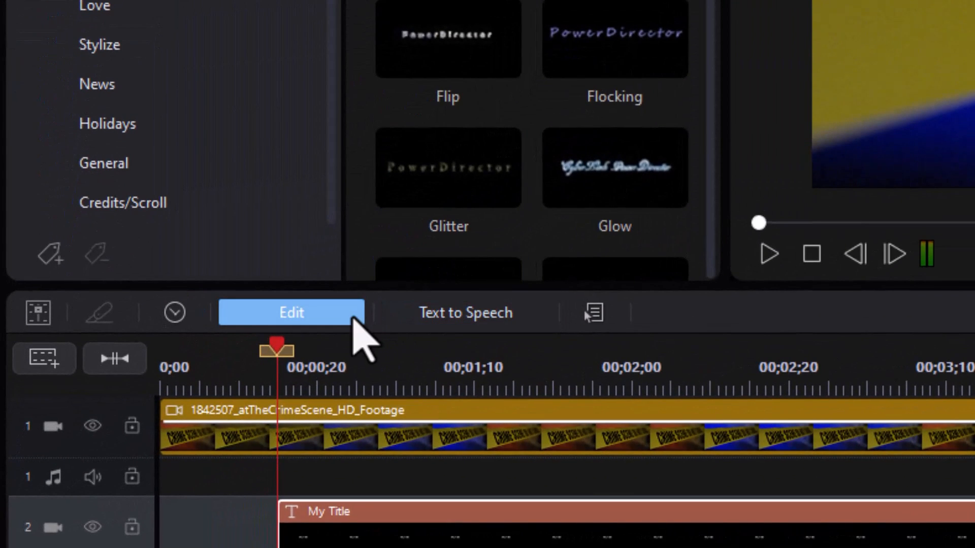
# Step: Edit the title clip and select its current Segoe UI font name to replace with Courier Prime
pyautogui.click(349, 313)
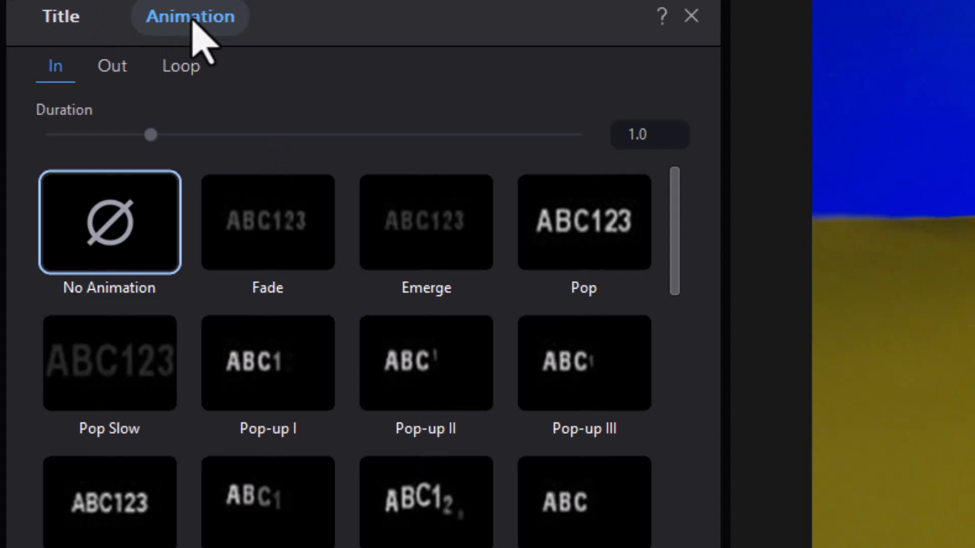
pyautogui.click(54, 23)
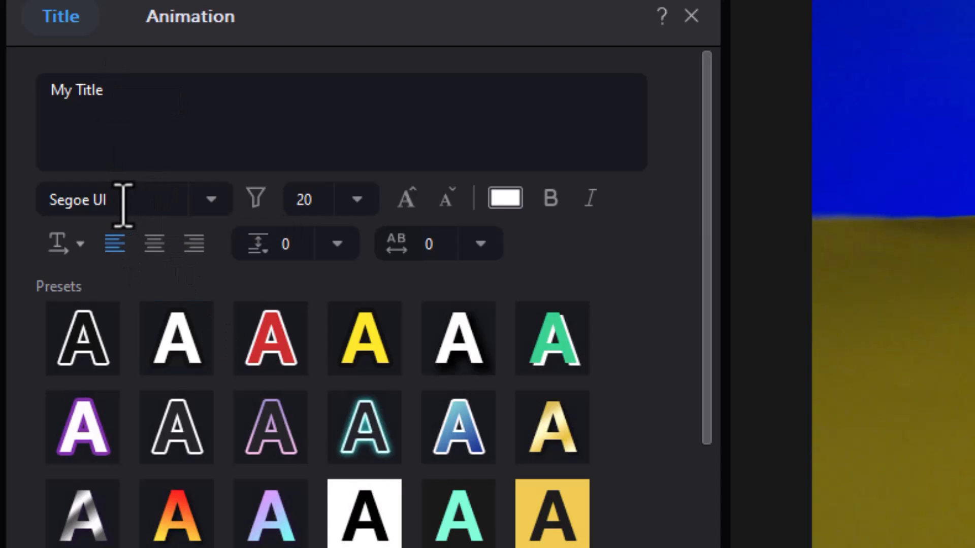
pyautogui.moveTo(123, 203); pyautogui.dragTo(30, 197)
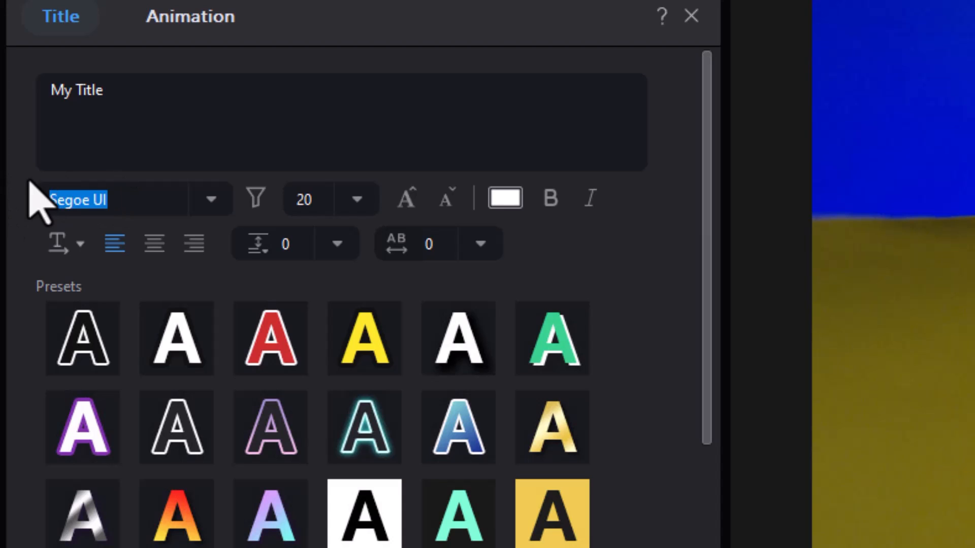
pyautogui.write('c')
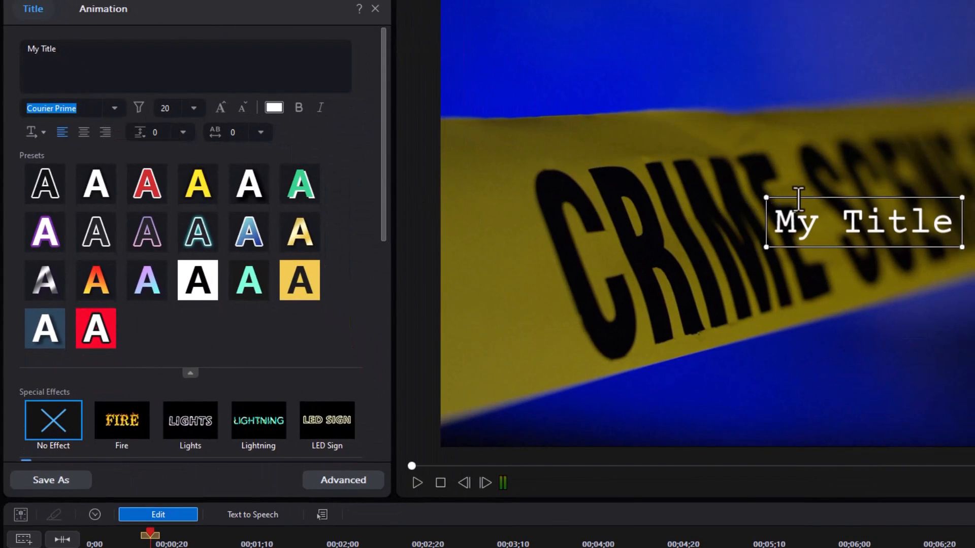
# Step: Position the title centre-left and enter the two-line sentence 'The murder happened at 4:30 pm on Monday June 8th.'
pyautogui.moveTo(797, 200); pyautogui.dragTo(517, 283)
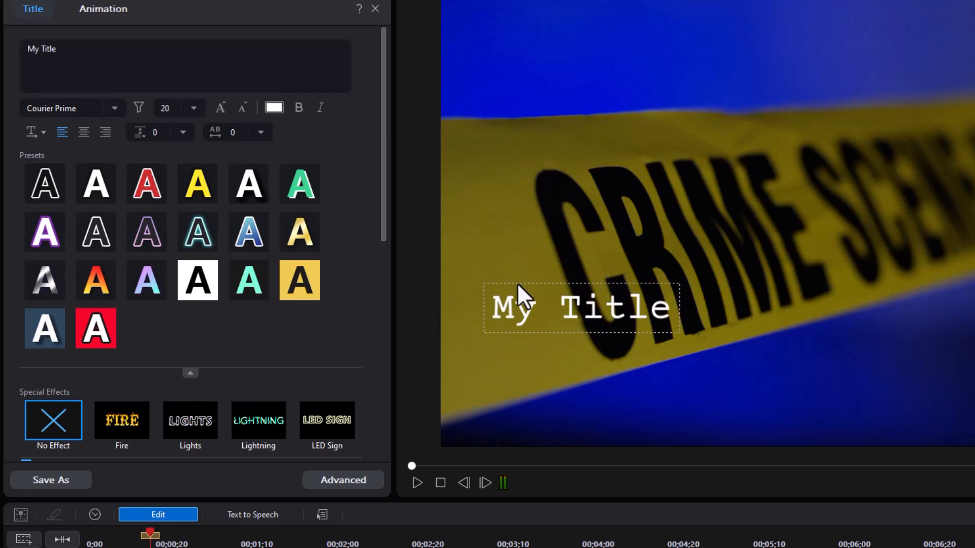
pyautogui.moveTo(518, 283); pyautogui.dragTo(527, 278)
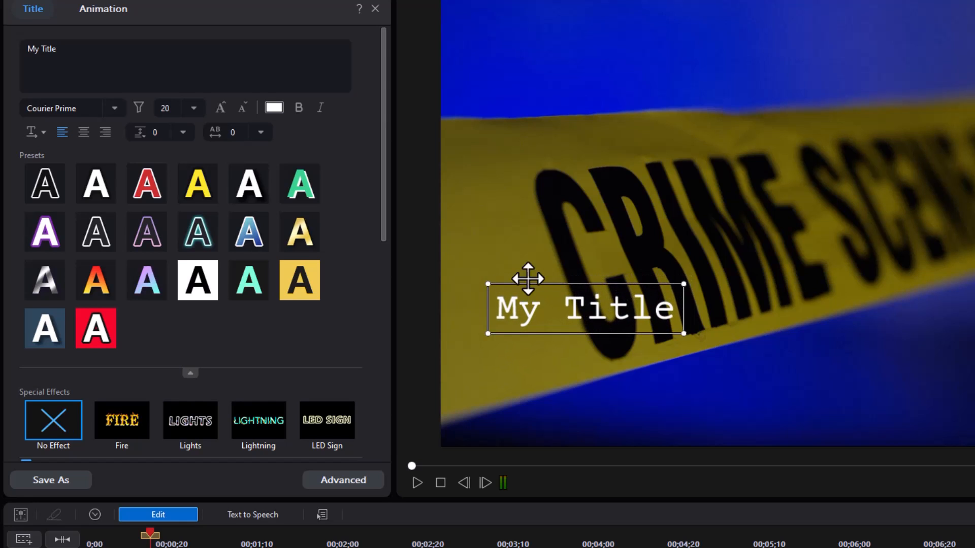
pyautogui.moveTo(62, 51); pyautogui.dragTo(4, 45)
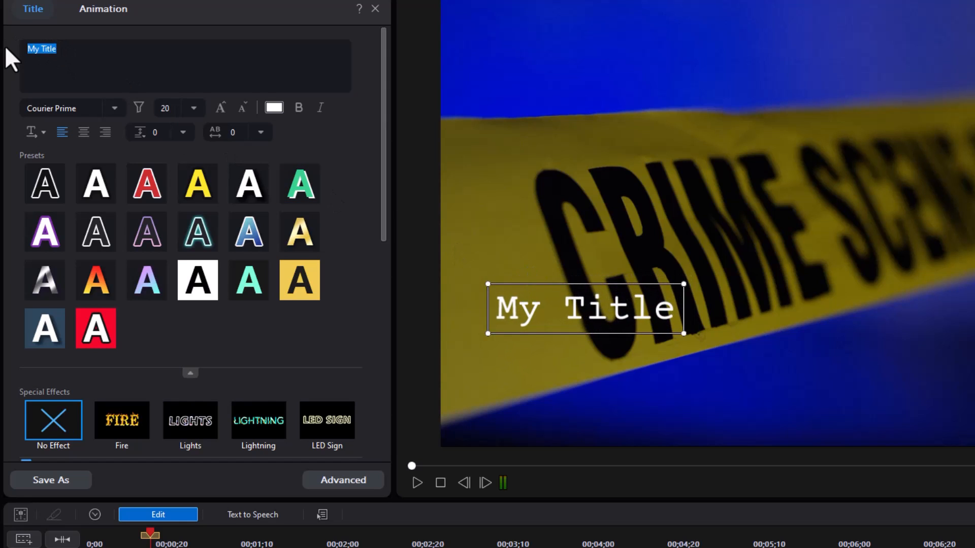
pyautogui.write('The ')
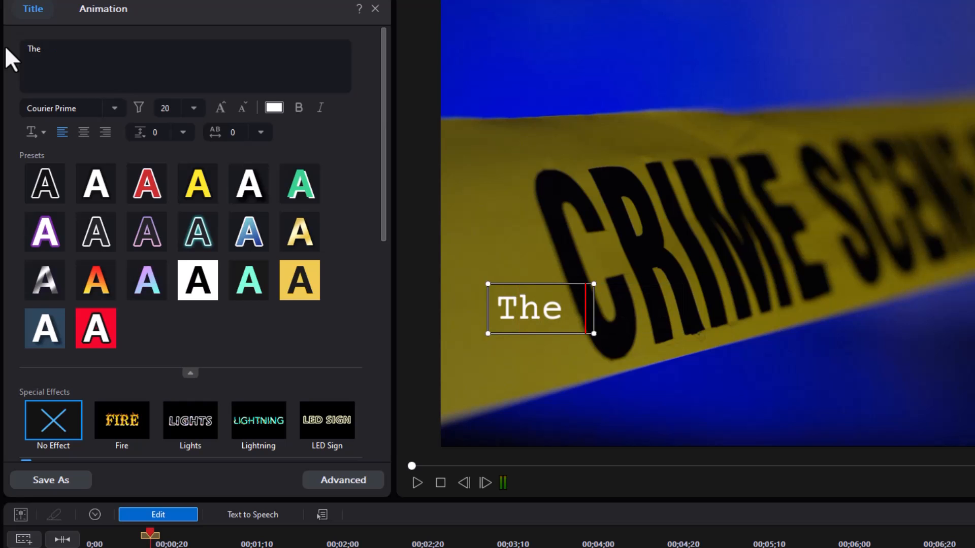
pyautogui.write('murder happen')
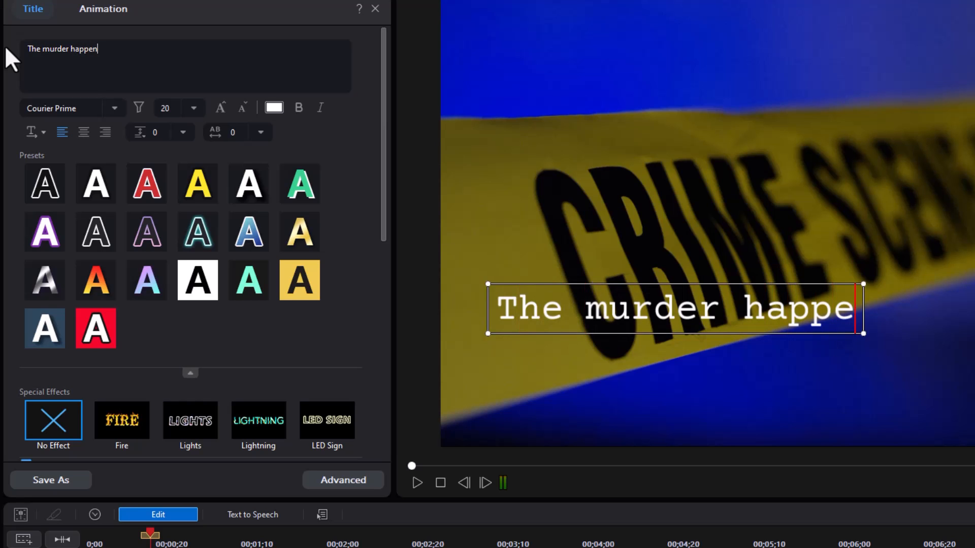
pyautogui.write('ed at ')
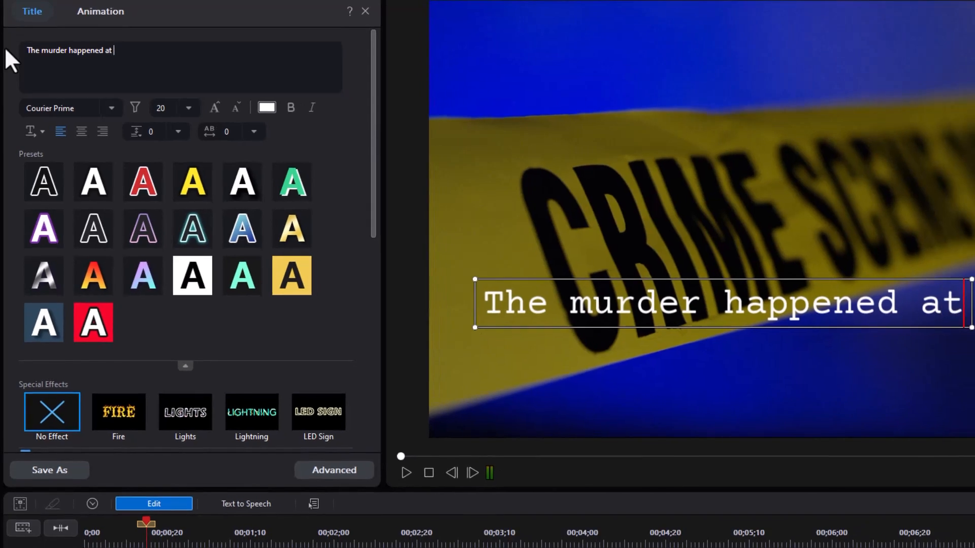
pyautogui.write('4:30 ')
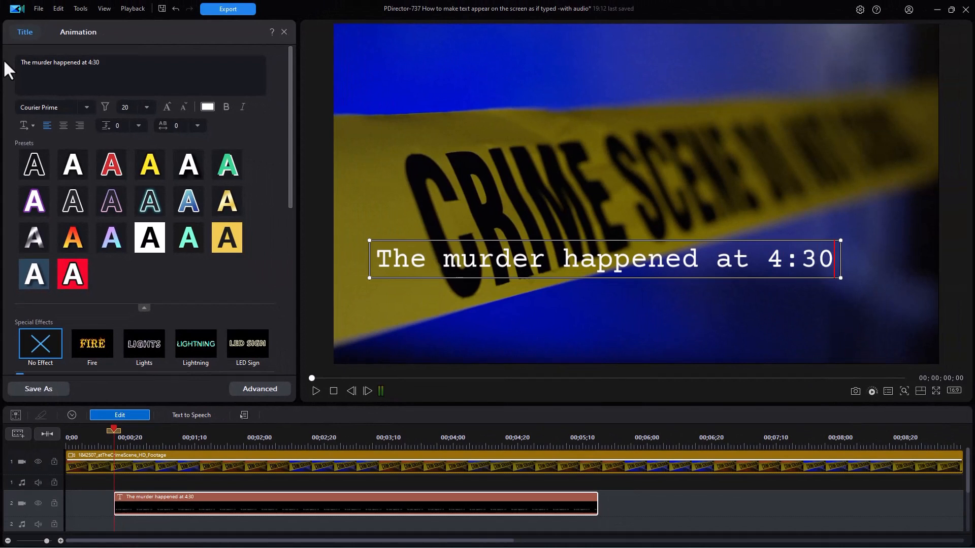
pyautogui.write('pm')
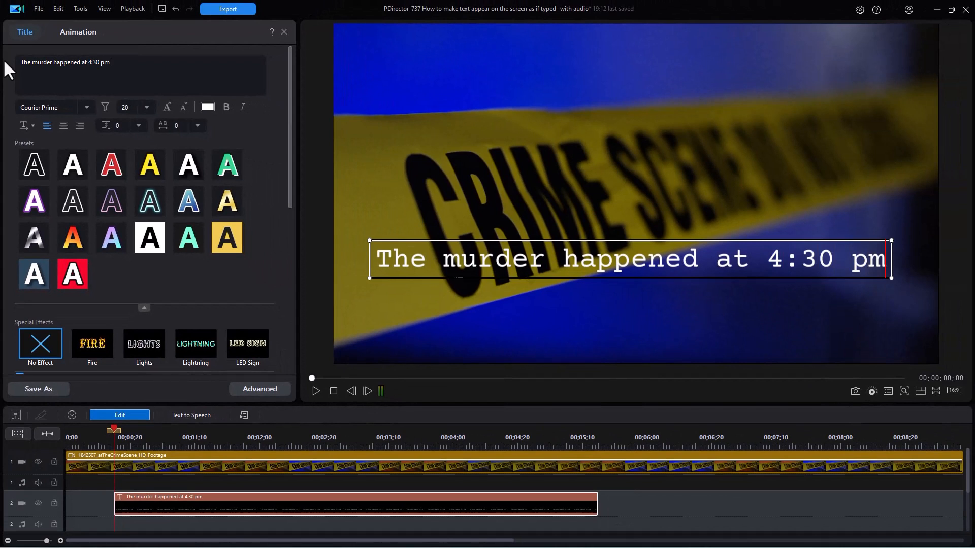
pyautogui.press('Return')
pyautogui.write('Mo')
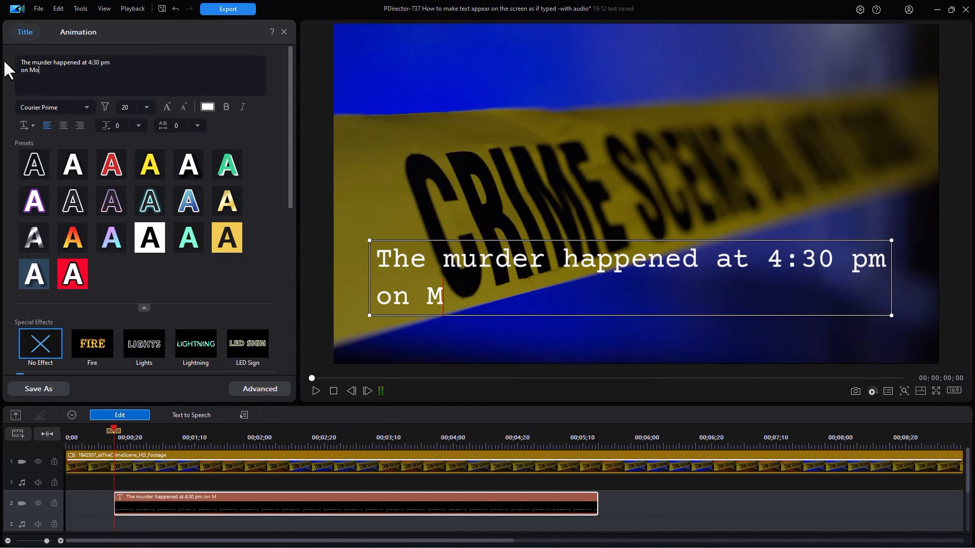
pyautogui.write('nday June')
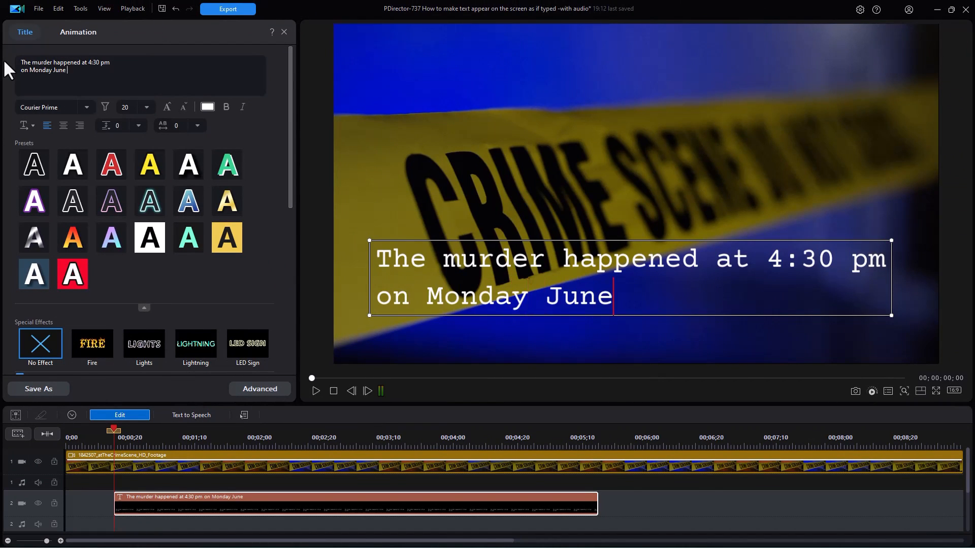
pyautogui.write(' 8th.')
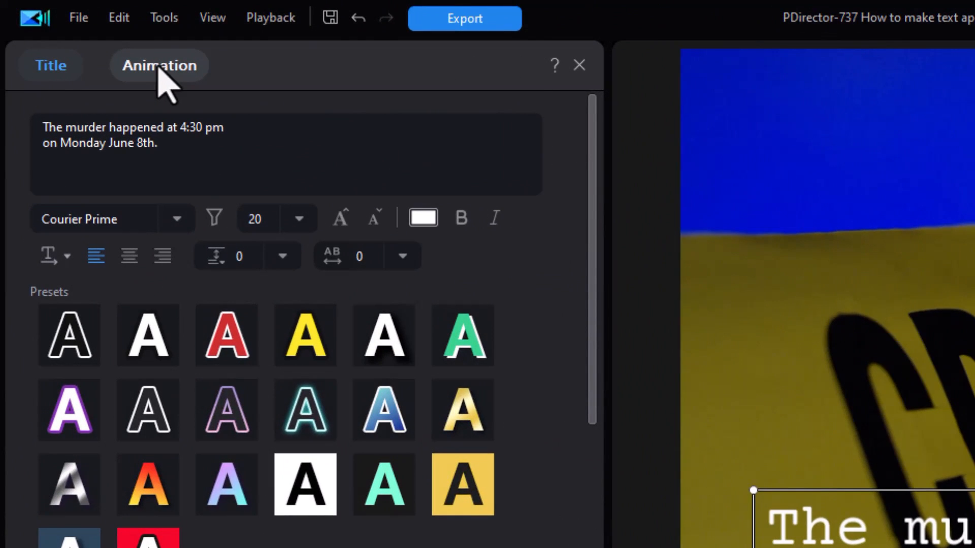
# Step: Apply the Typewriter in-animation to the title and enter advanced editing mode
pyautogui.click(160, 67)
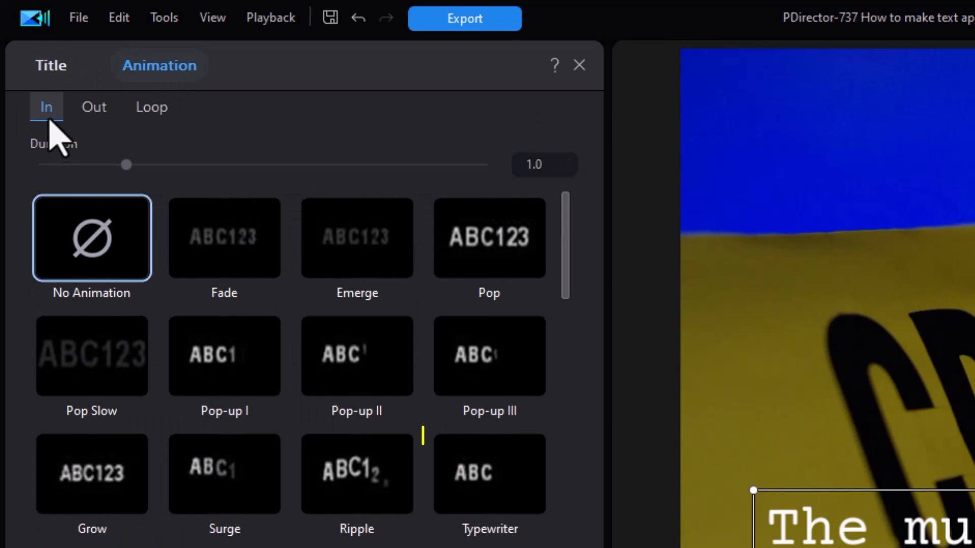
pyautogui.moveTo(490, 470)
pyautogui.click(507, 513)
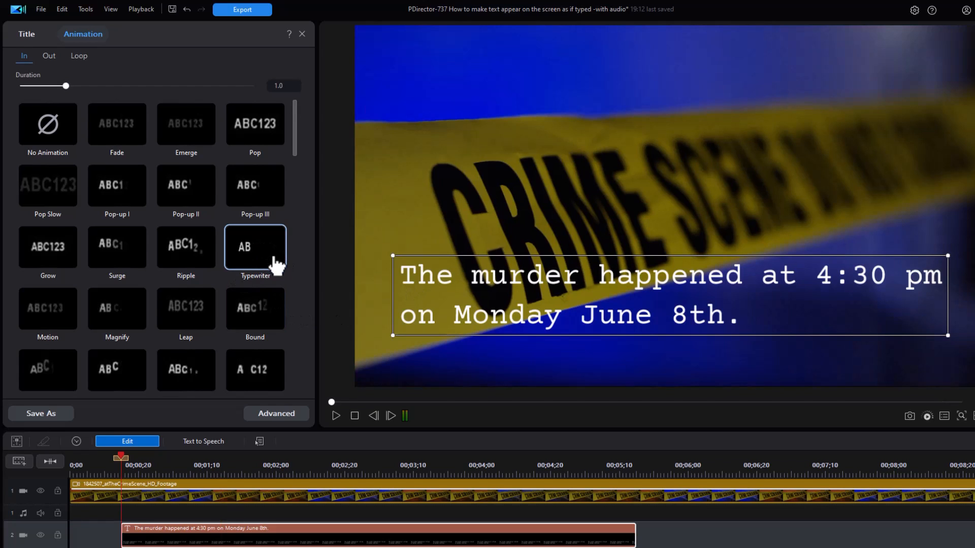
pyautogui.click(287, 416)
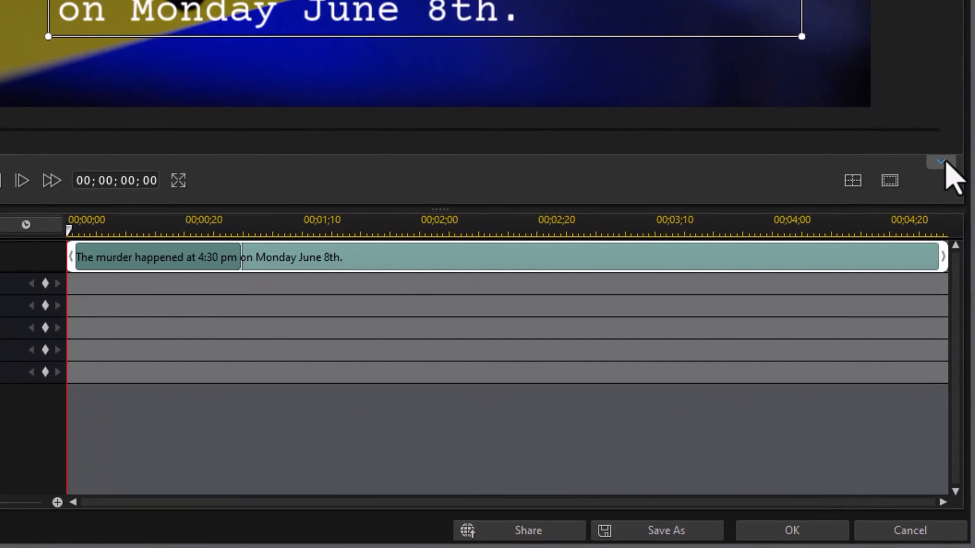
# Step: Collapse and re-expand the effect timeline to show the Typewriter animation span
pyautogui.click(943, 163)
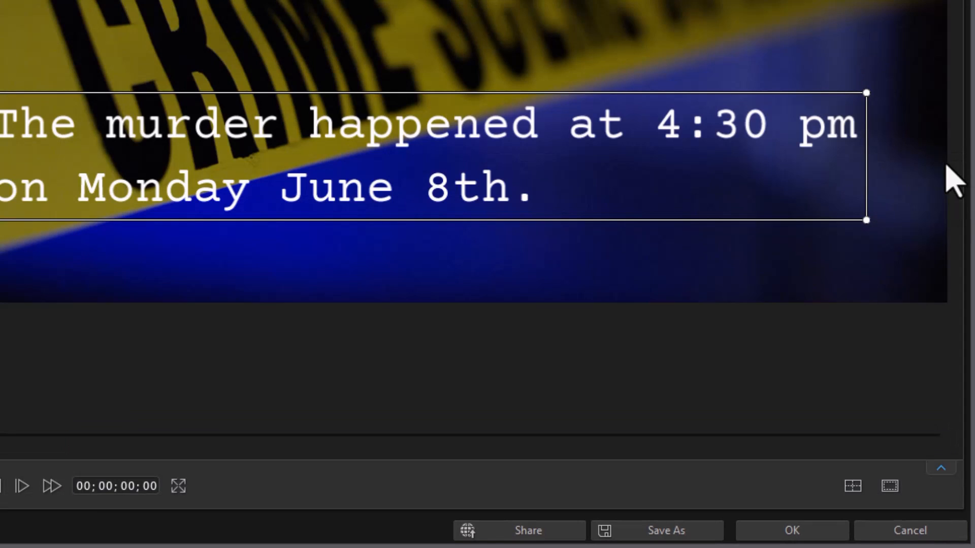
pyautogui.click(942, 469)
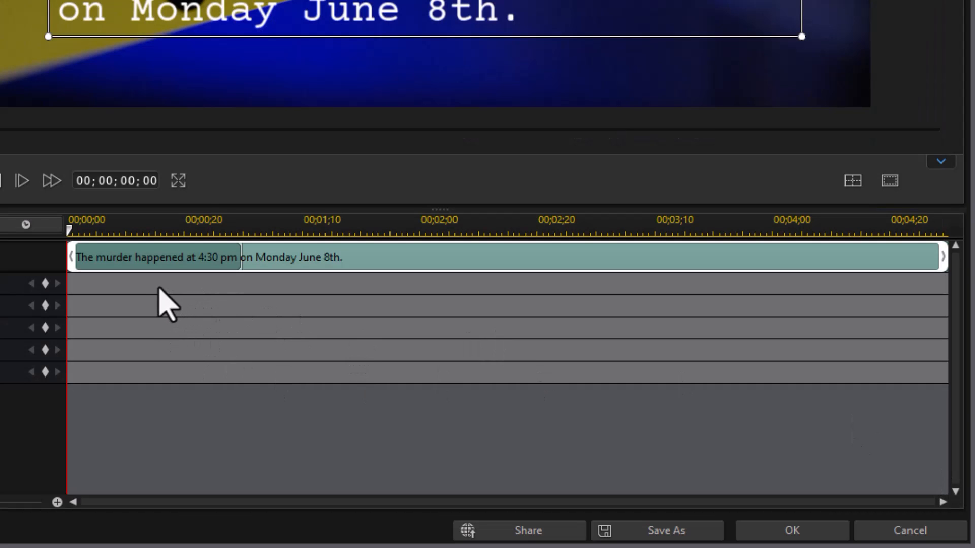
pyautogui.moveTo(240, 256)
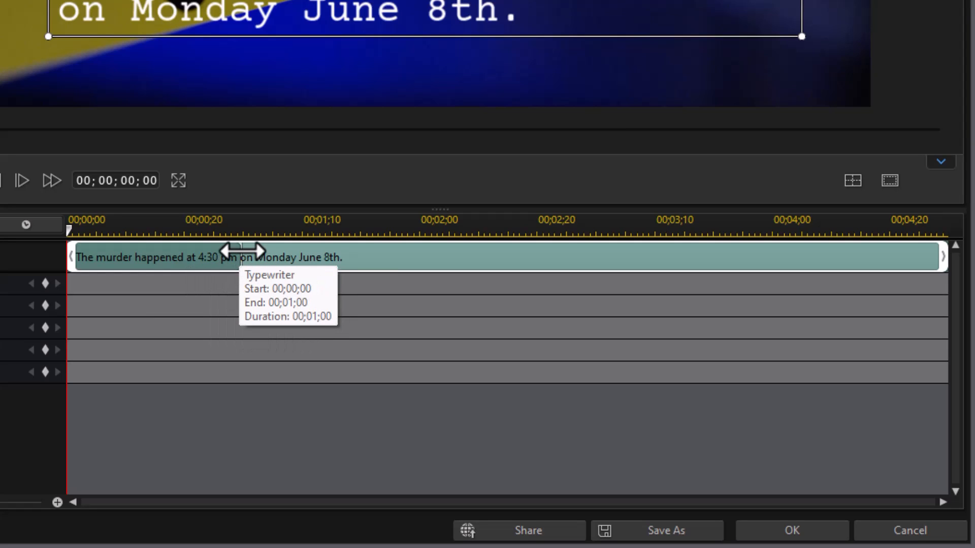
pyautogui.moveTo(241, 256); pyautogui.dragTo(746, 272)
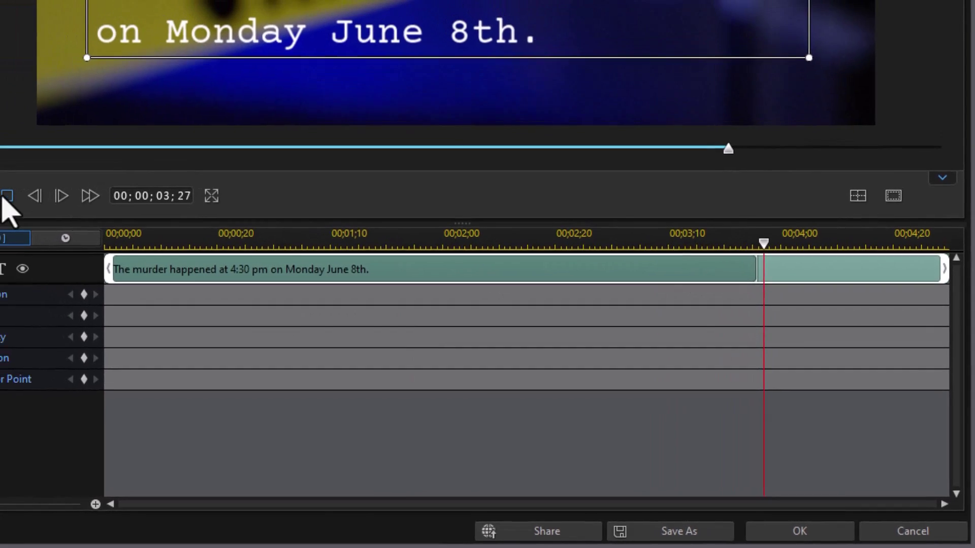
pyautogui.click(121, 237)
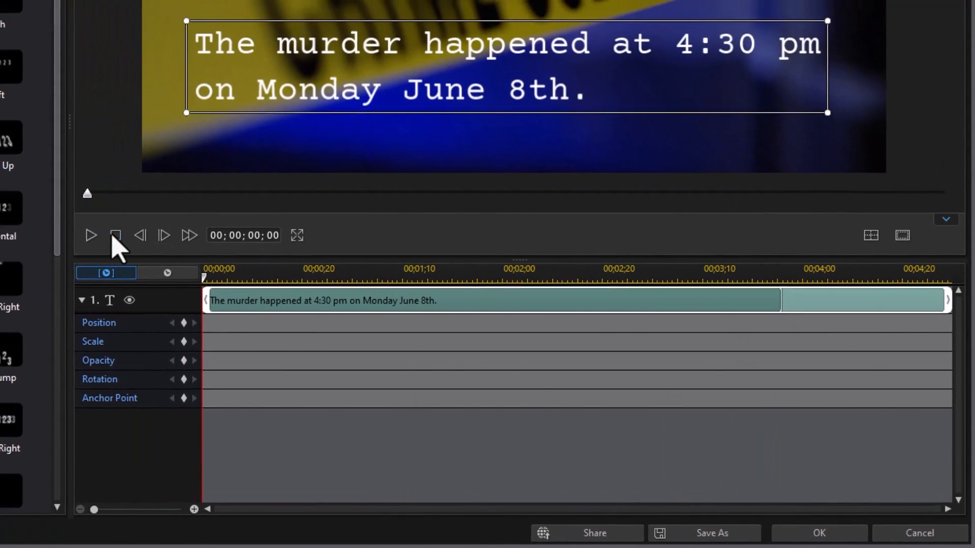
pyautogui.click(96, 237)
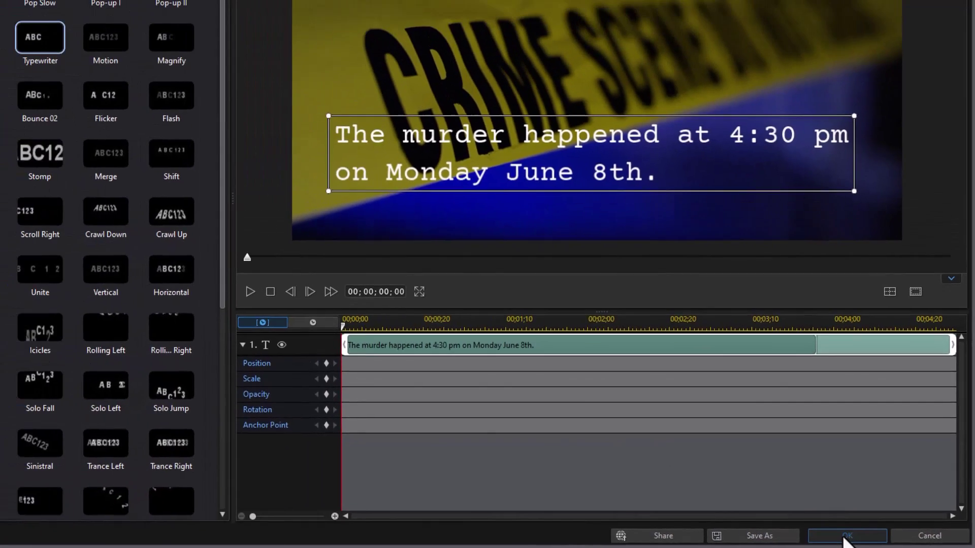
# Step: Confirm the title design with OK and close the Title Animation panel
pyautogui.click(818, 537)
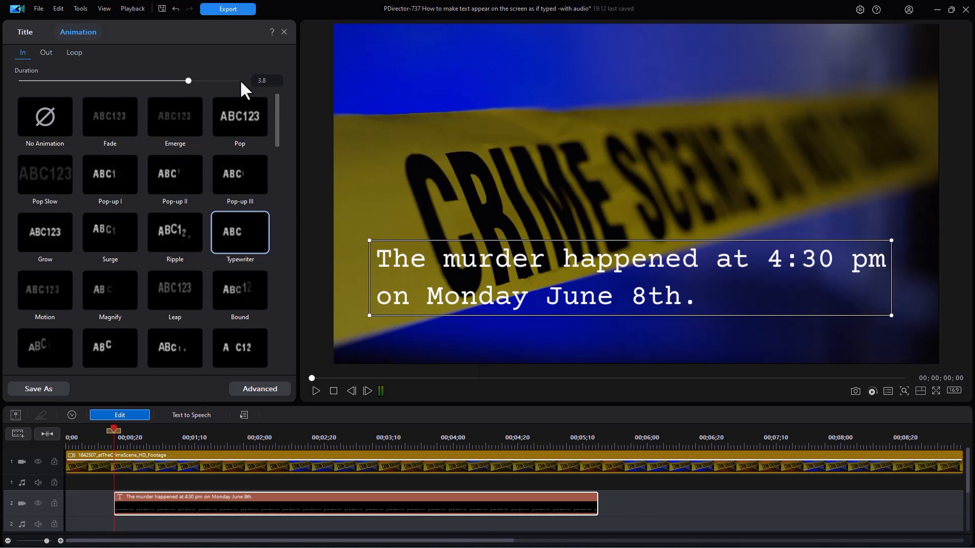
pyautogui.click(283, 32)
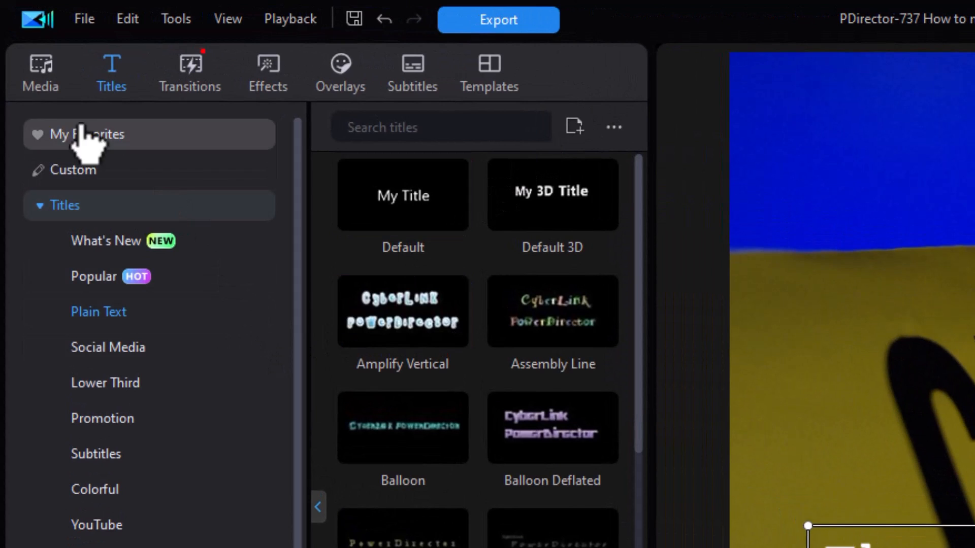
# Step: Switch to the built-in Sound Effects library and start a search
pyautogui.click(41, 84)
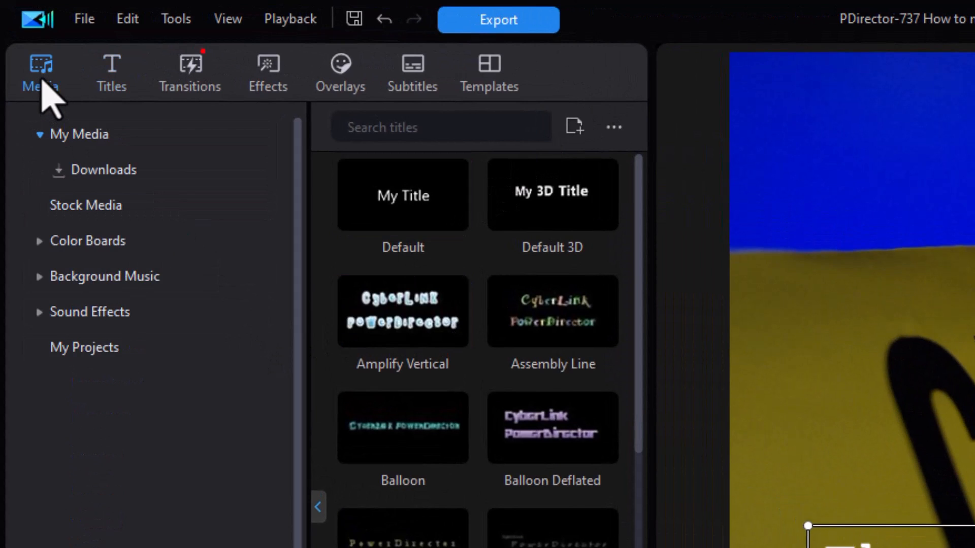
pyautogui.click(13, 506)
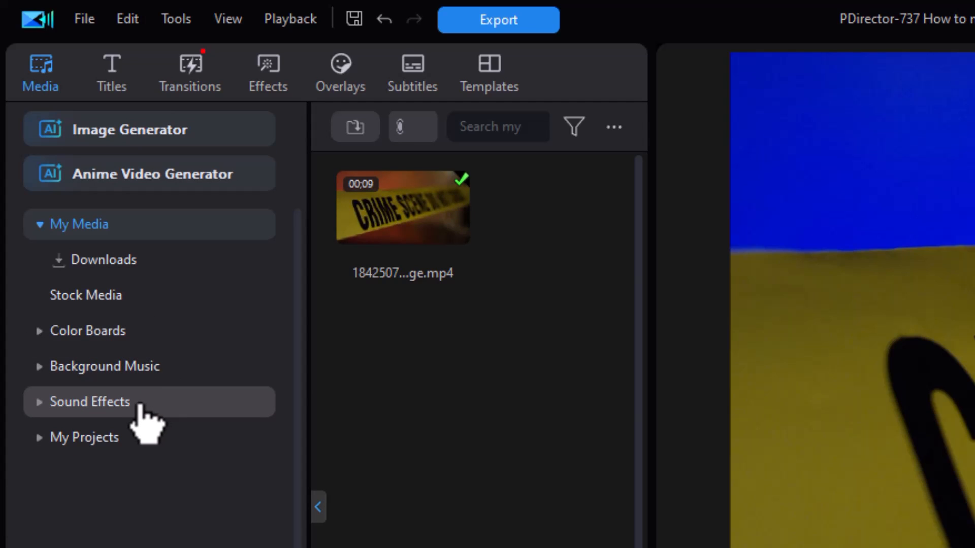
pyautogui.click(142, 404)
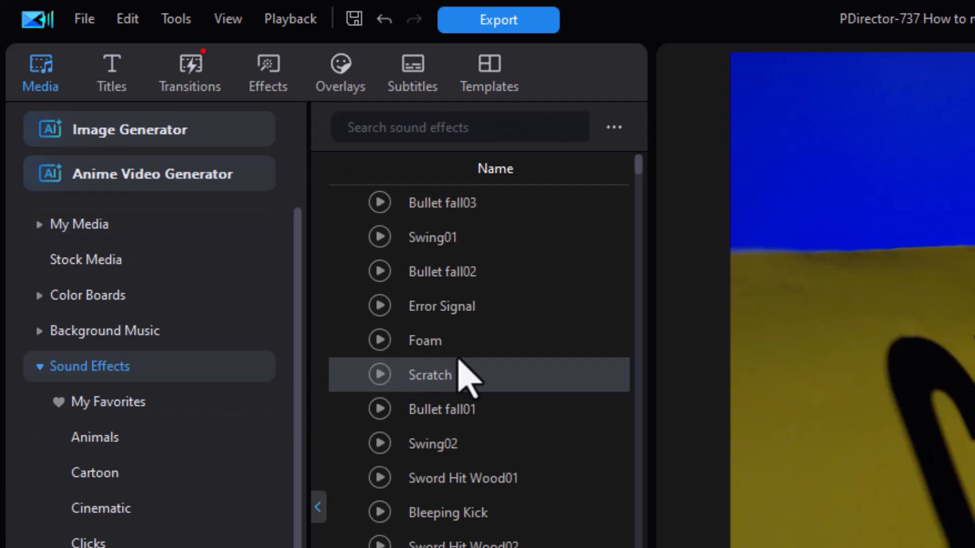
pyautogui.click(415, 126)
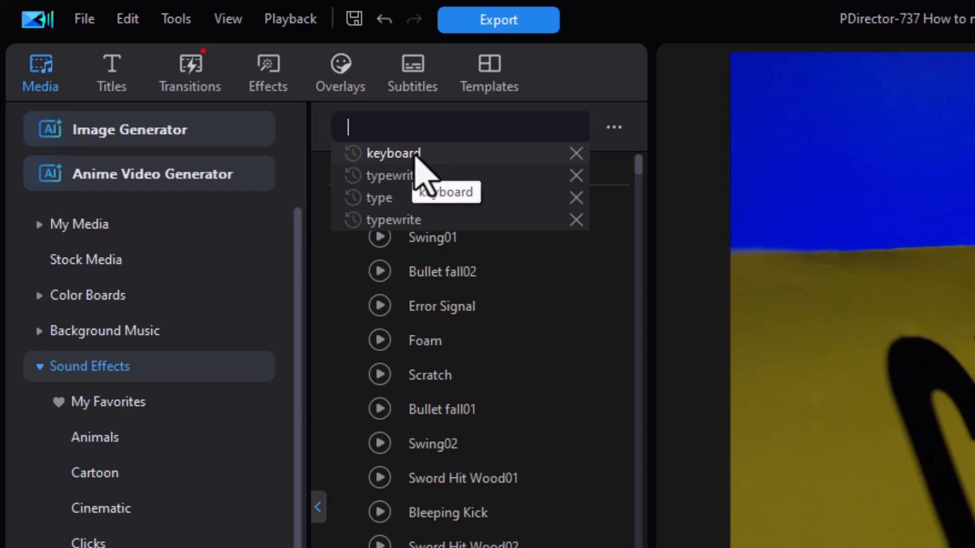
# Step: Clear the old recent searches, search for 'keyboard' and audition Keyboard Laptop Type Sequence Hard
pyautogui.click(576, 199)
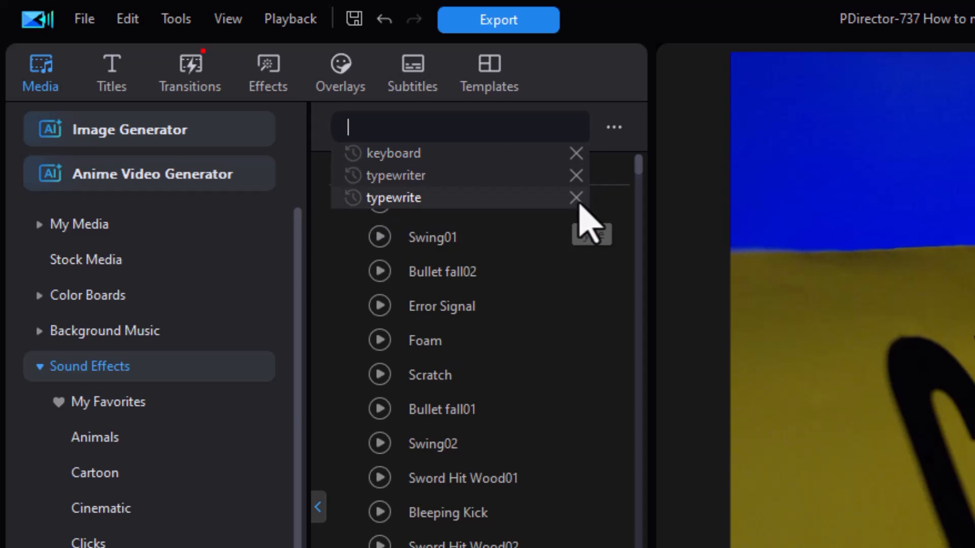
pyautogui.click(576, 198)
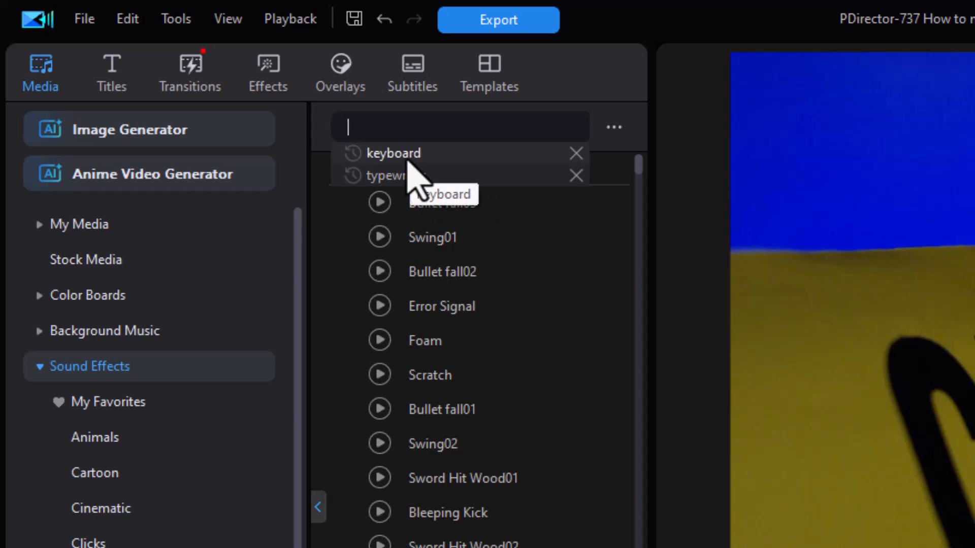
pyautogui.click(408, 159)
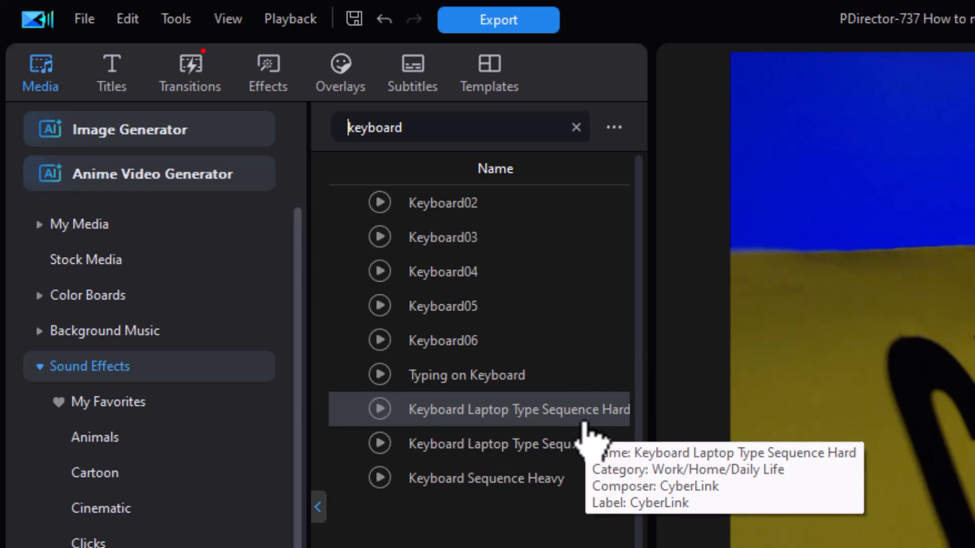
pyautogui.click(560, 412)
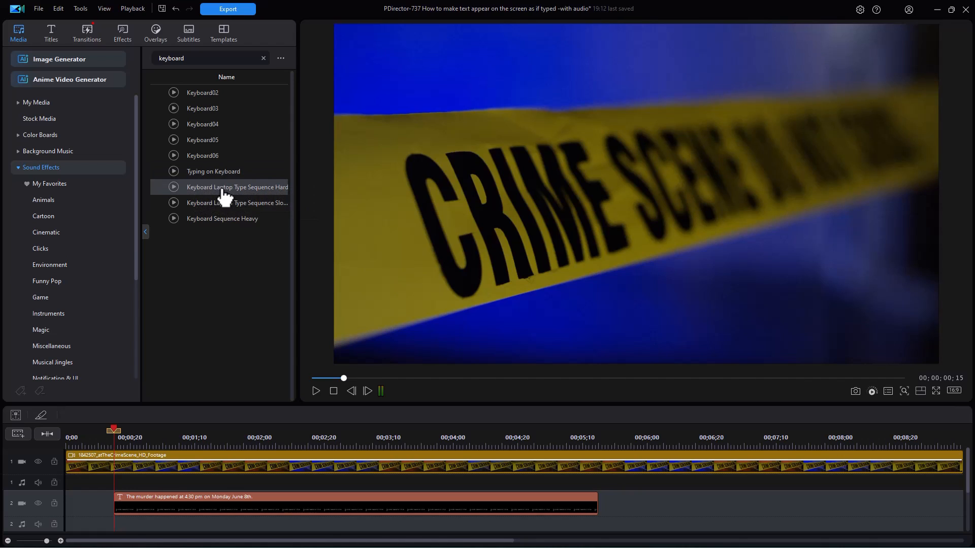
# Step: Place Keyboard Laptop Type Sequence Hard on audio track 2 under the title and play it back
pyautogui.moveTo(223, 196)
pyautogui.mouseDown()
pyautogui.moveTo(140, 533)
pyautogui.moveTo(122, 518)
pyautogui.mouseUp()
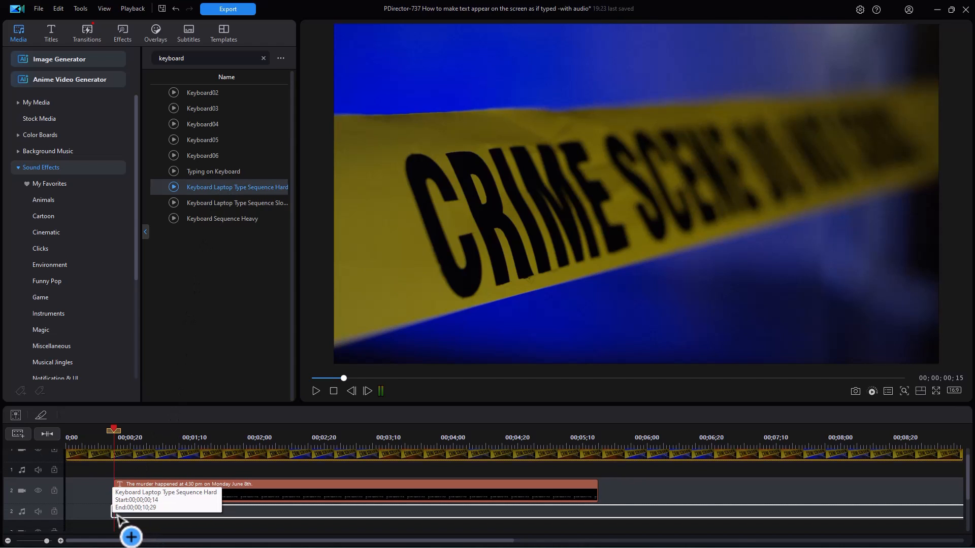
pyautogui.moveTo(122, 517); pyautogui.dragTo(123, 520)
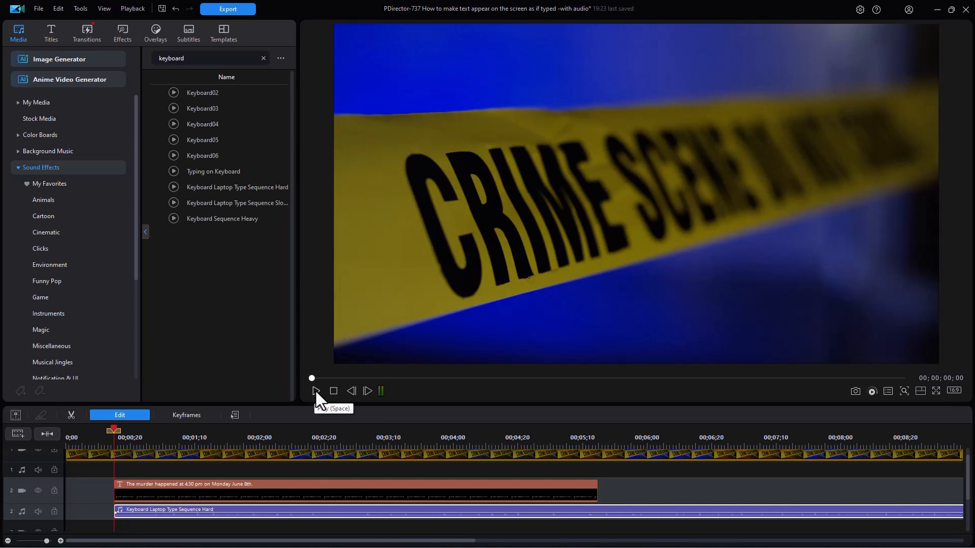
pyautogui.click(317, 391)
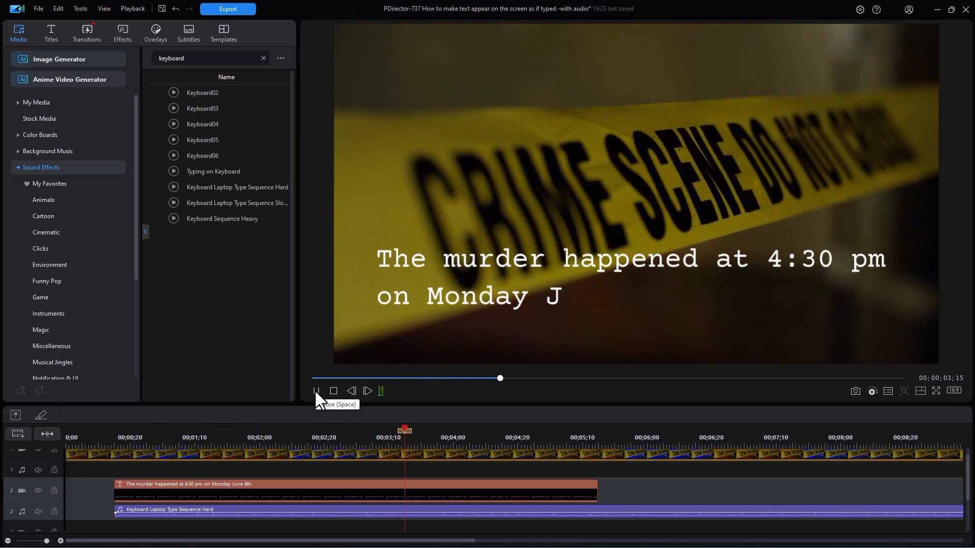
pyautogui.click(316, 390)
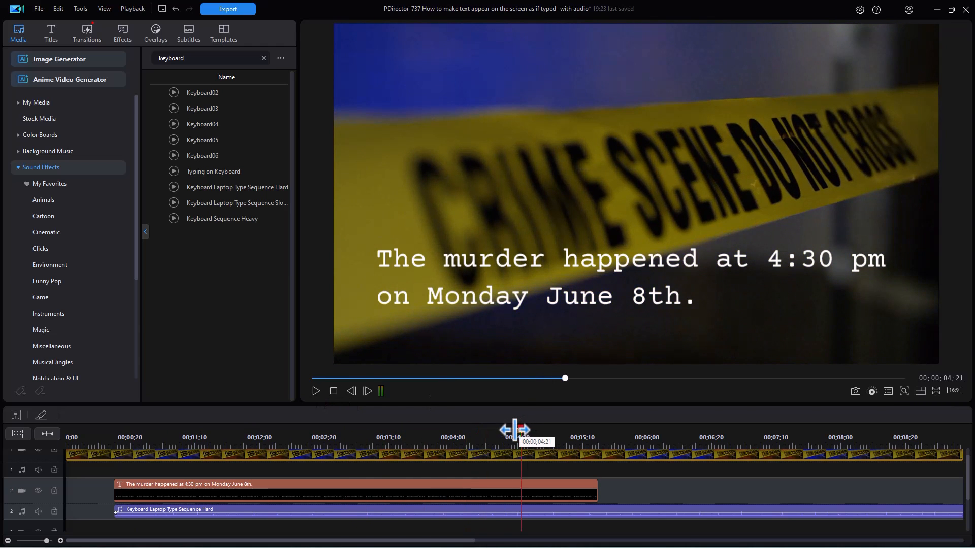
# Step: Split the keyboard sound where the last word types, around 4 seconds, and delete the tail
pyautogui.moveTo(515, 430); pyautogui.dragTo(469, 433)
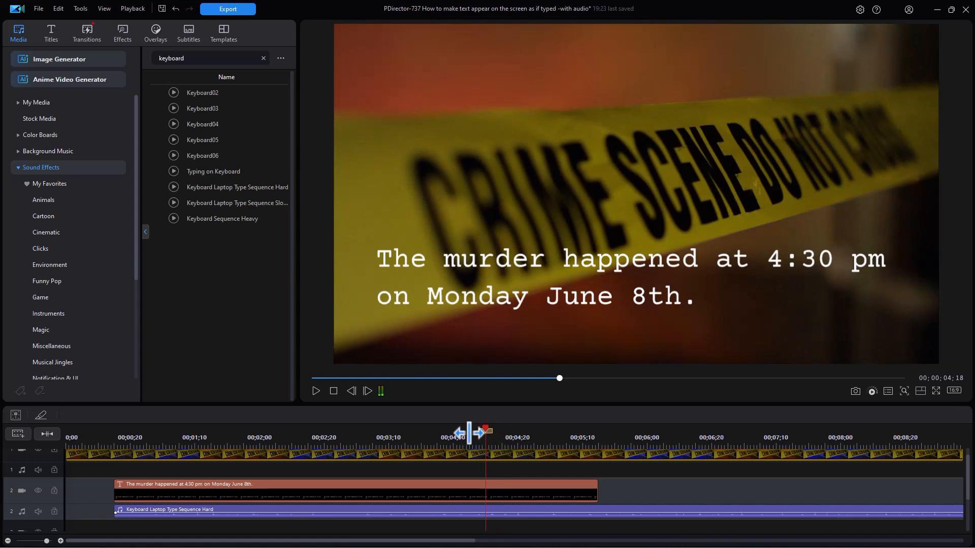
pyautogui.moveTo(469, 433)
pyautogui.mouseDown()
pyautogui.moveTo(451, 432)
pyautogui.moveTo(485, 425)
pyautogui.mouseUp()
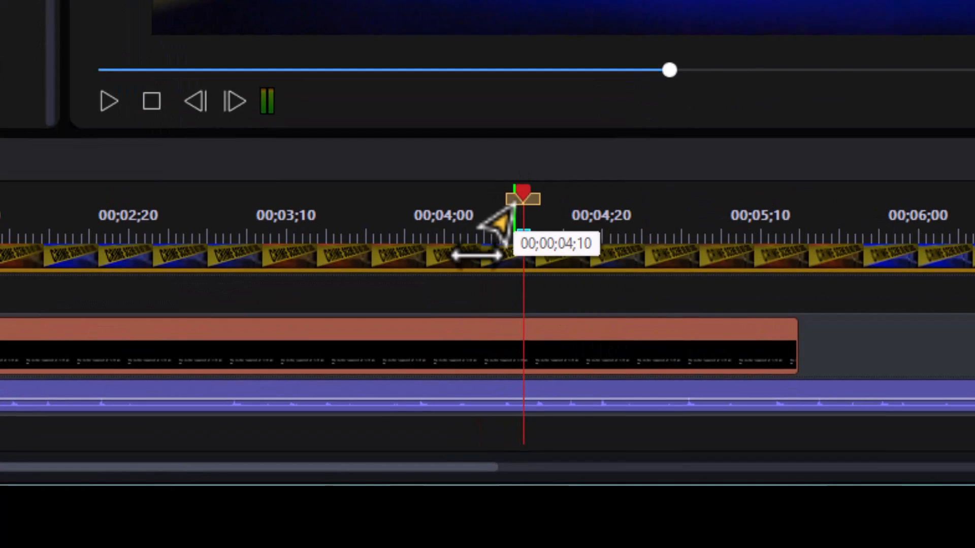
pyautogui.click(616, 398)
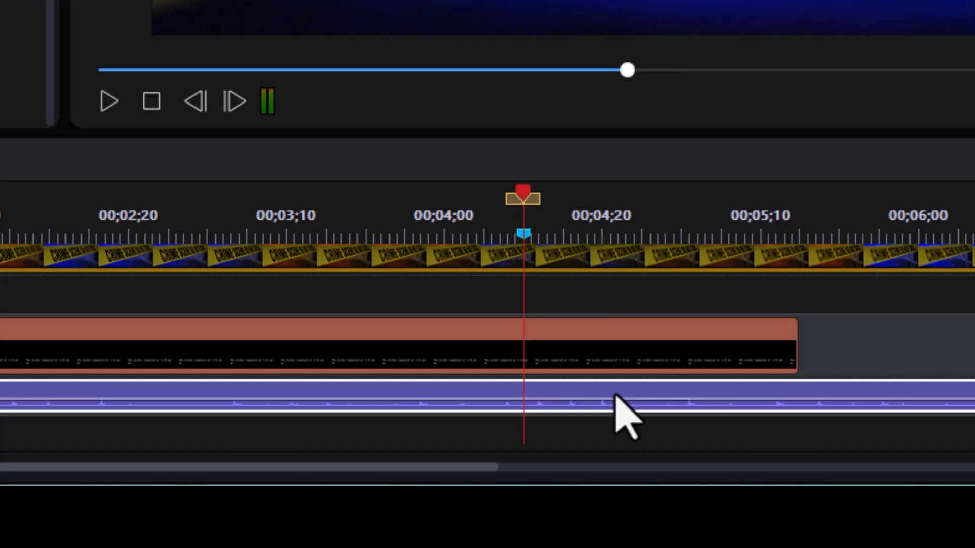
pyautogui.hotkey('ctrl', 't')
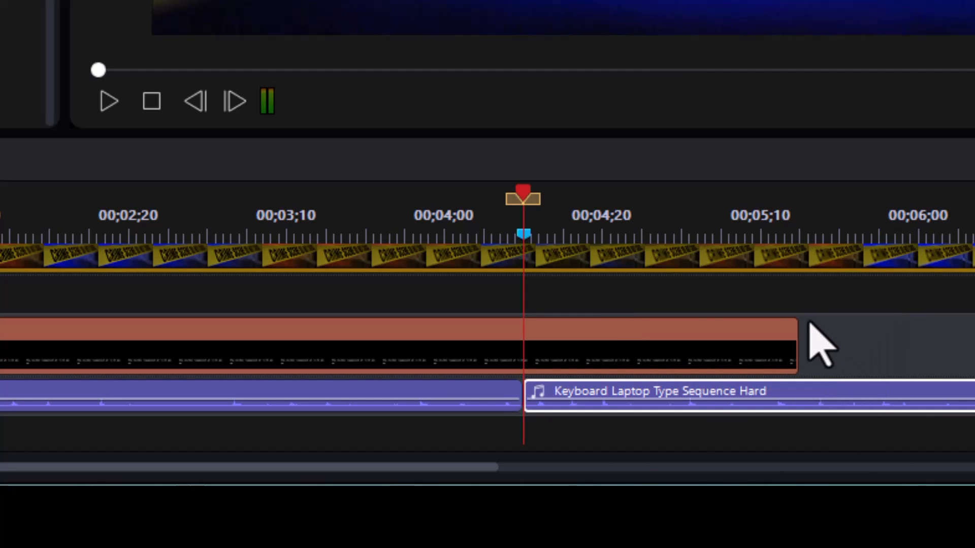
pyautogui.press('Delete')
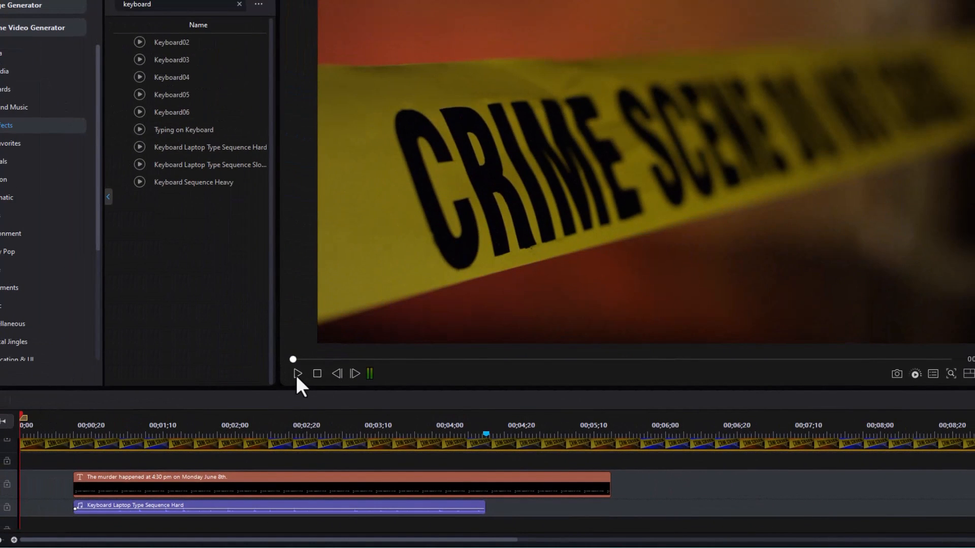
pyautogui.click(296, 375)
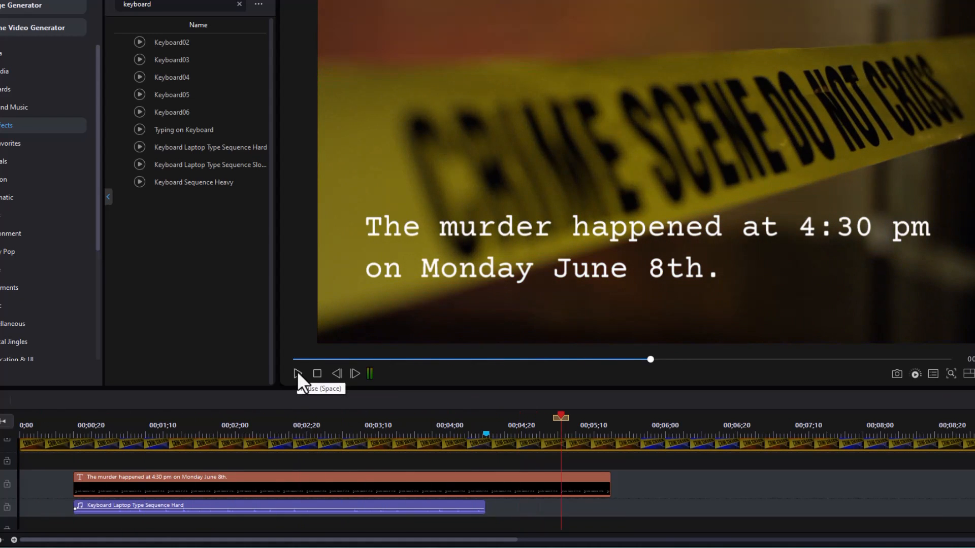
pyautogui.click(298, 371)
pyautogui.click(247, 505)
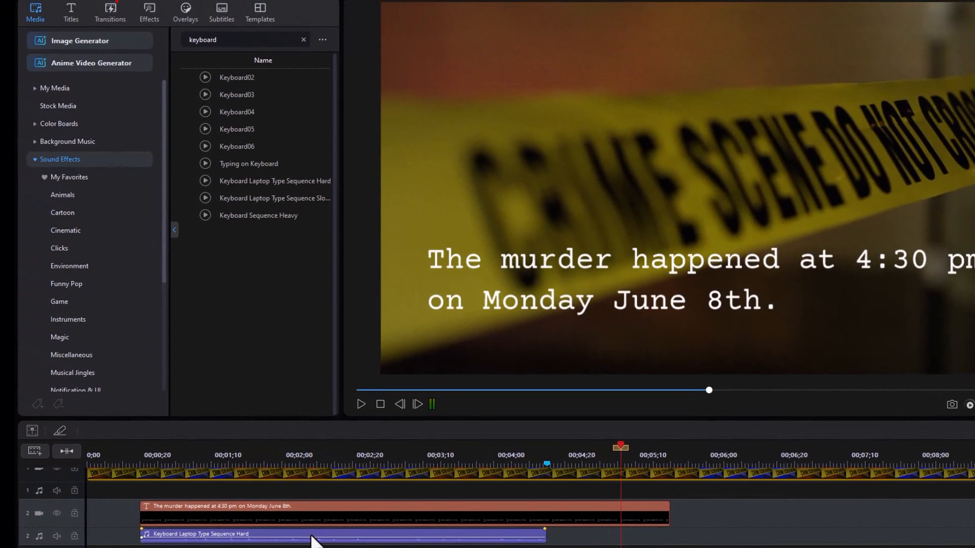
# Step: Return to the timeline start and open the Audio editing options for the keyboard sound
pyautogui.press('Home')
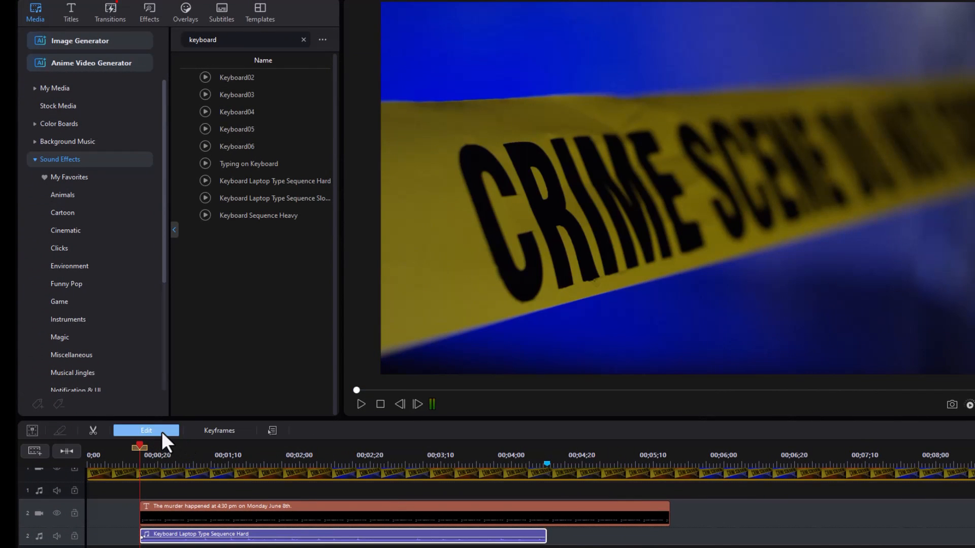
pyautogui.click(162, 429)
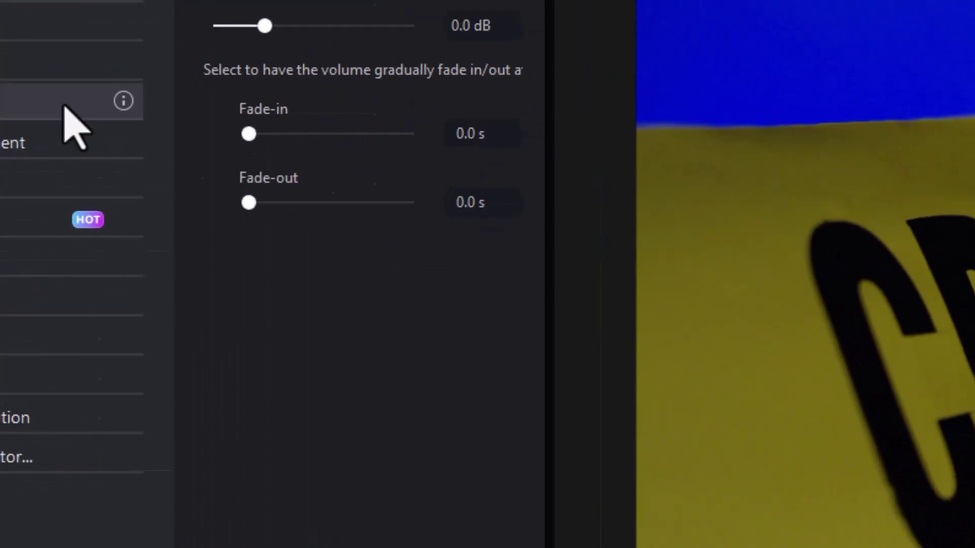
# Step: Bring up Audio Speed for the typing sound, showing 1.000 speed and 00;00;03;25 length
pyautogui.click(251, 192)
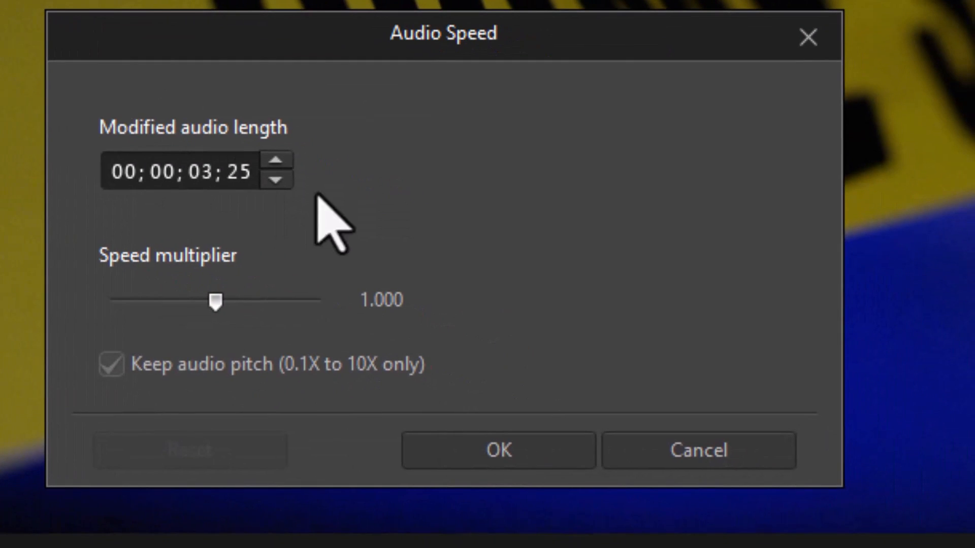